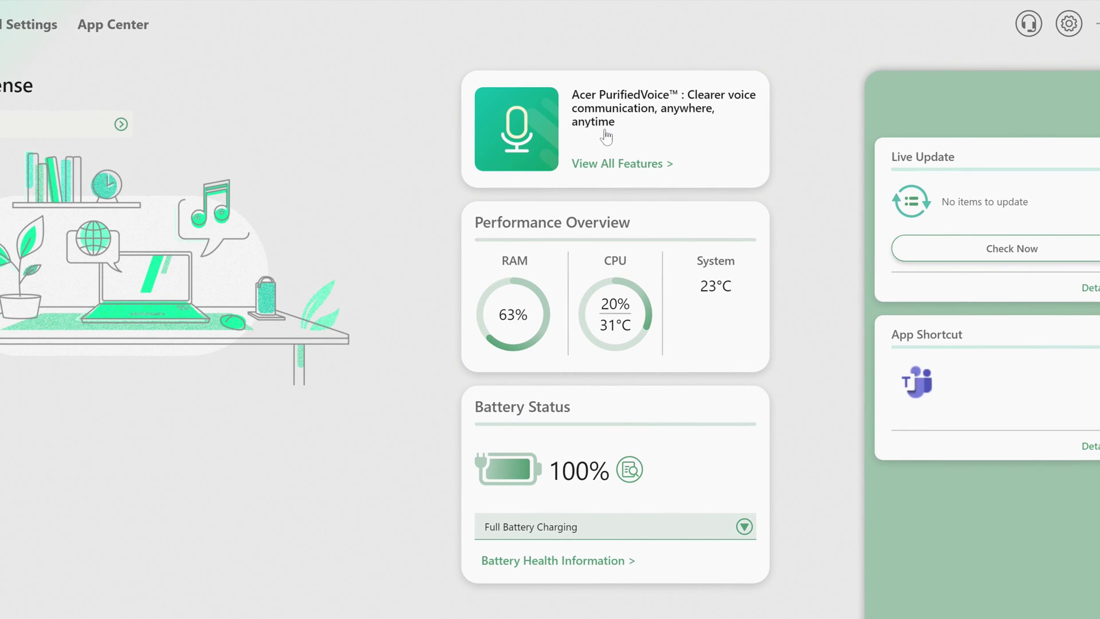
View the PurifiedVoice details, return home, and hide then restore the Live Update panel.
click(608, 137)
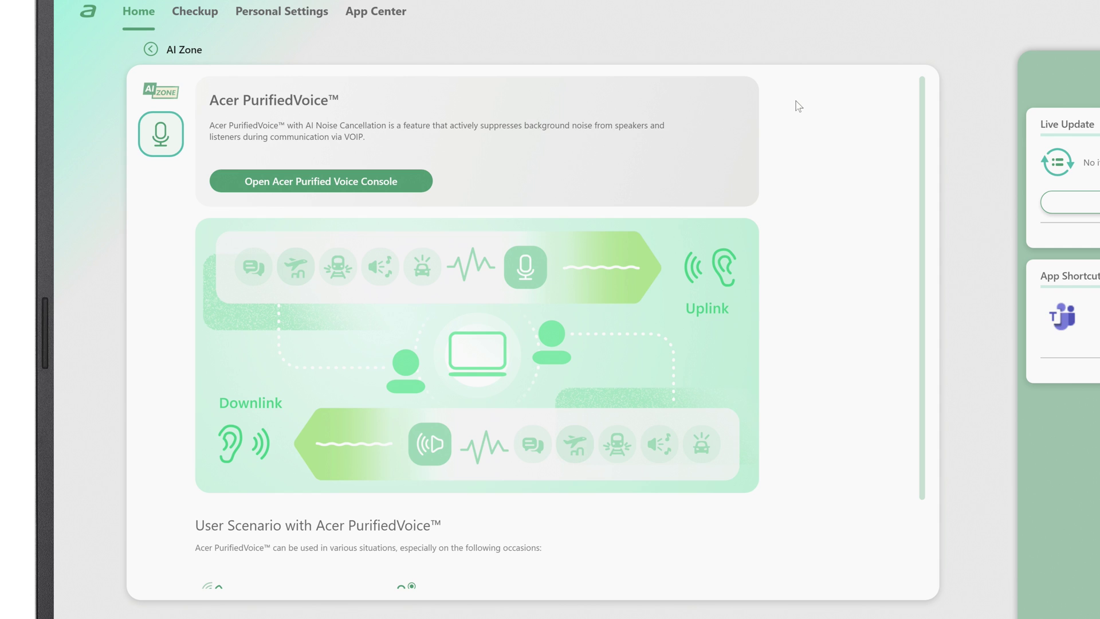
scroll(798, 106, down, 2)
scroll(798, 106, up, 2)
click(151, 50)
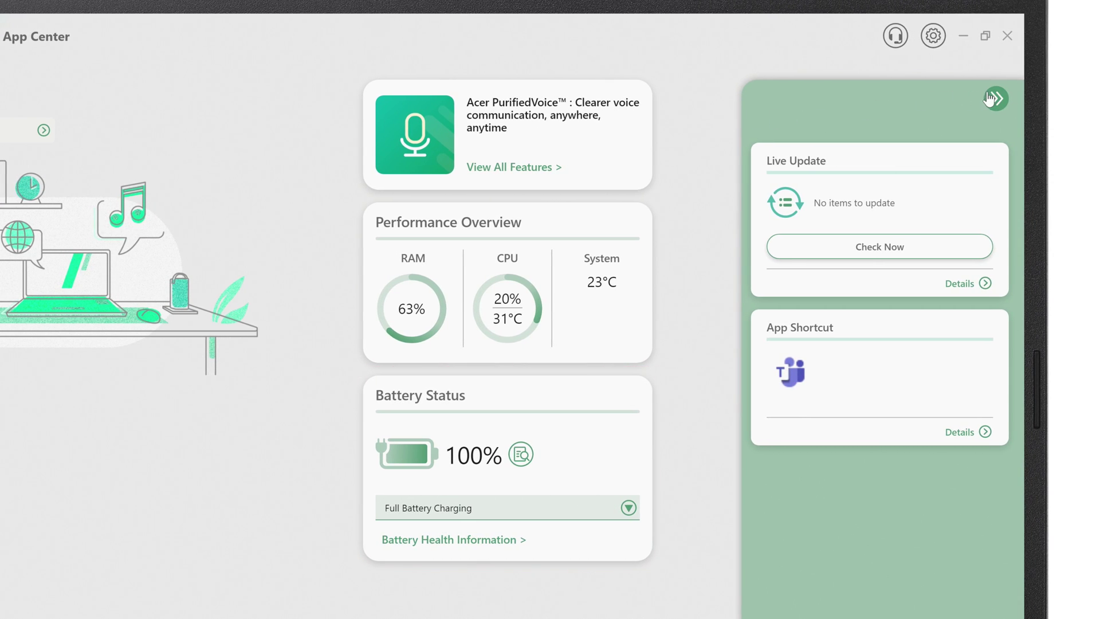
click(995, 100)
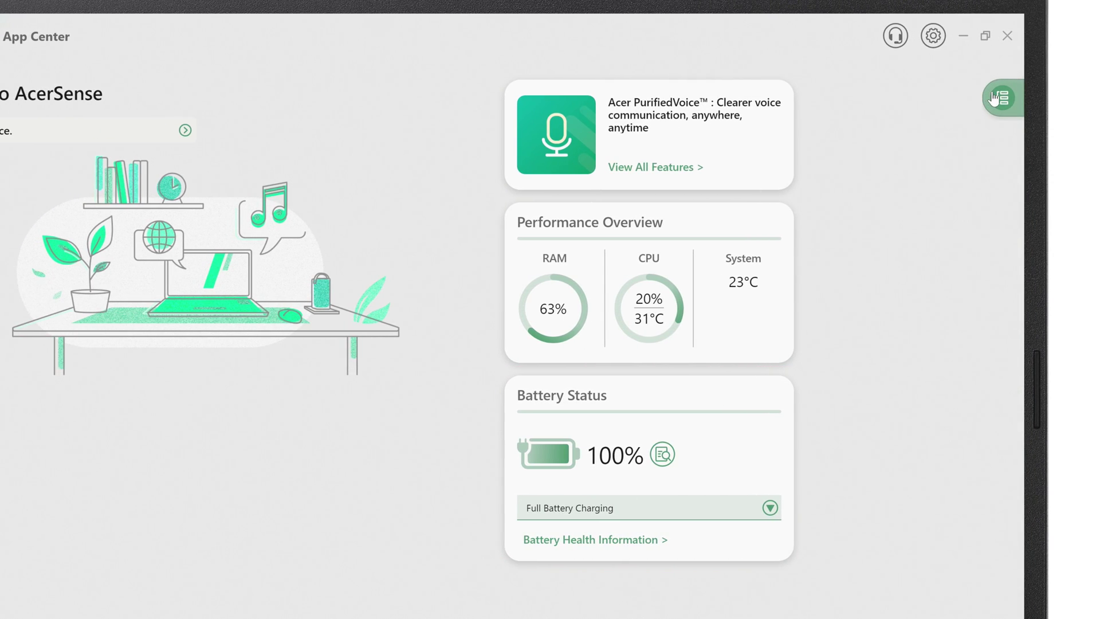
click(996, 99)
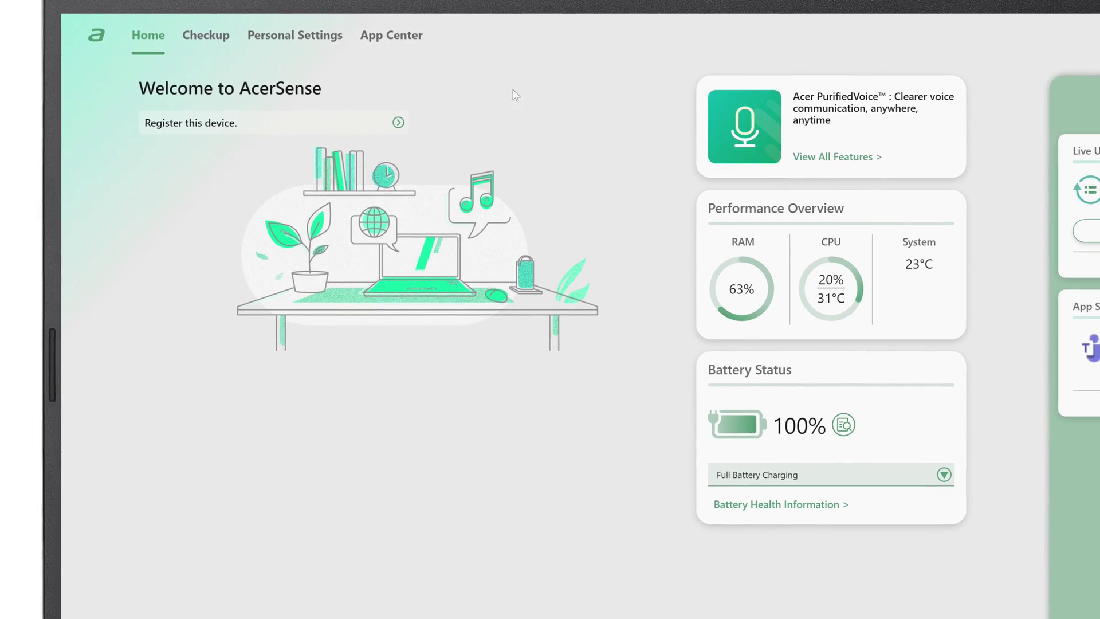
Run Checkup All for battery, SSD and RAM, and view System Info.
click(242, 51)
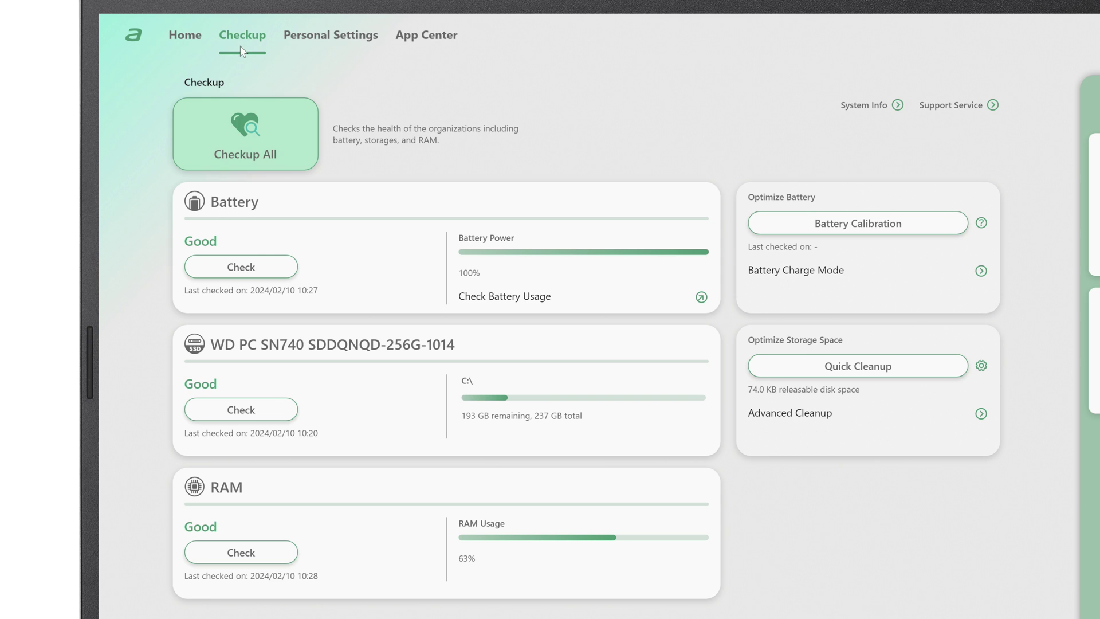
click(243, 138)
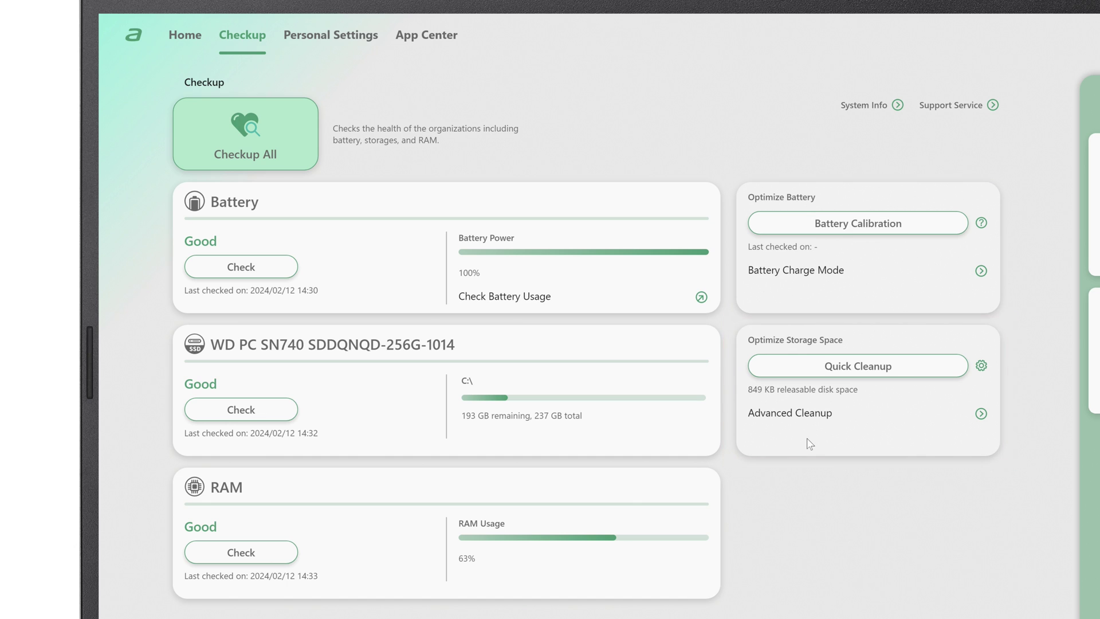
click(878, 107)
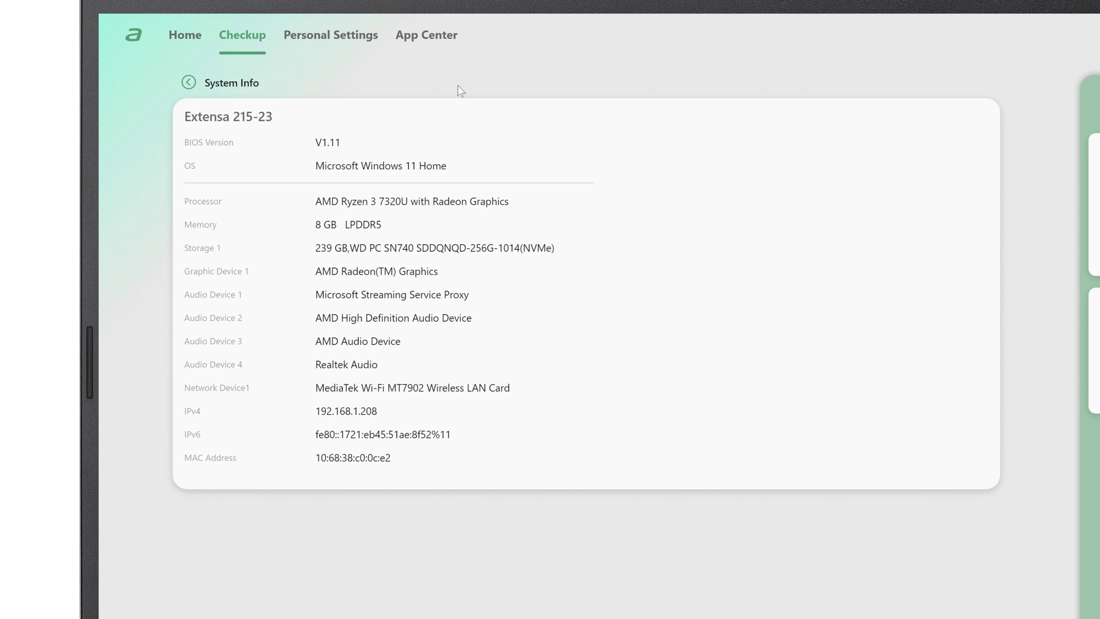
click(187, 83)
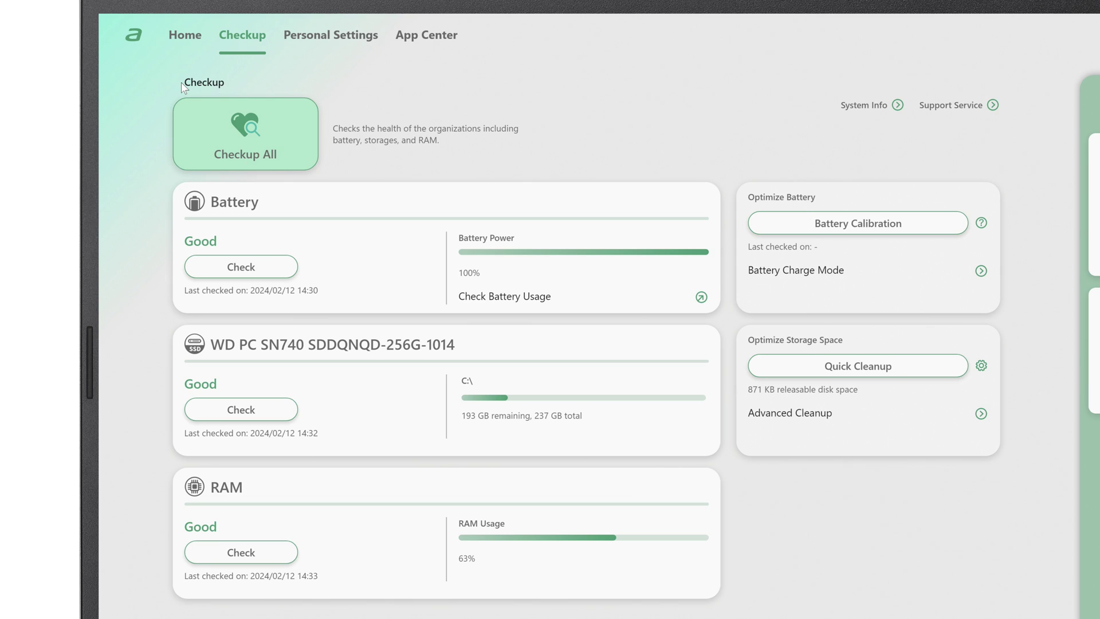
Choose Optimized Battery Charging and toggle BluelightShield on, keeping Low Reduction, then off.
click(317, 43)
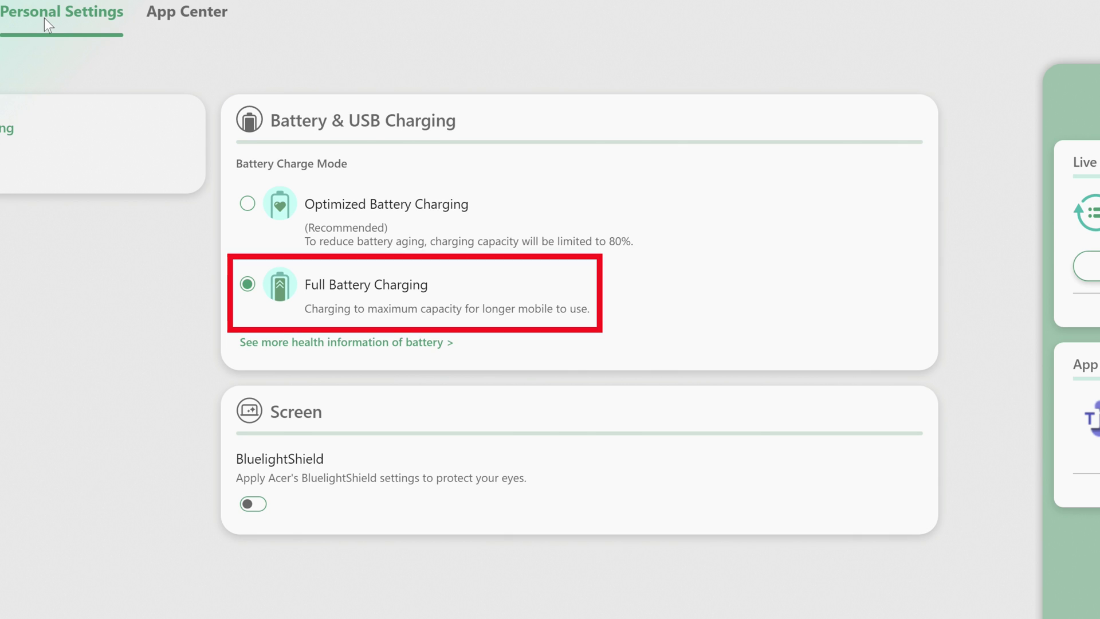
click(247, 204)
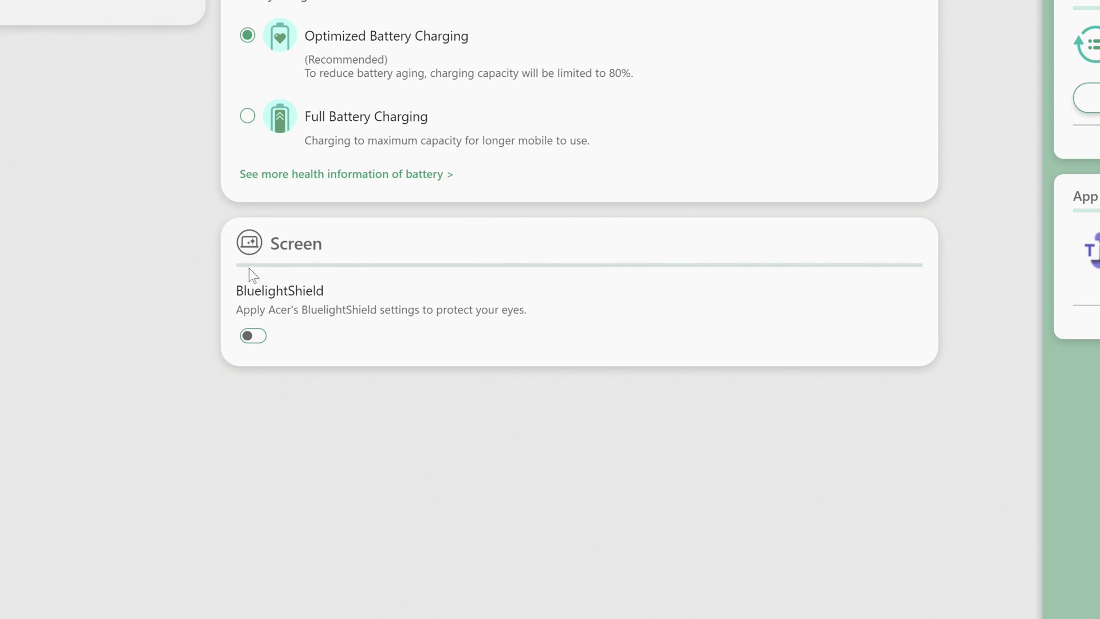
click(249, 338)
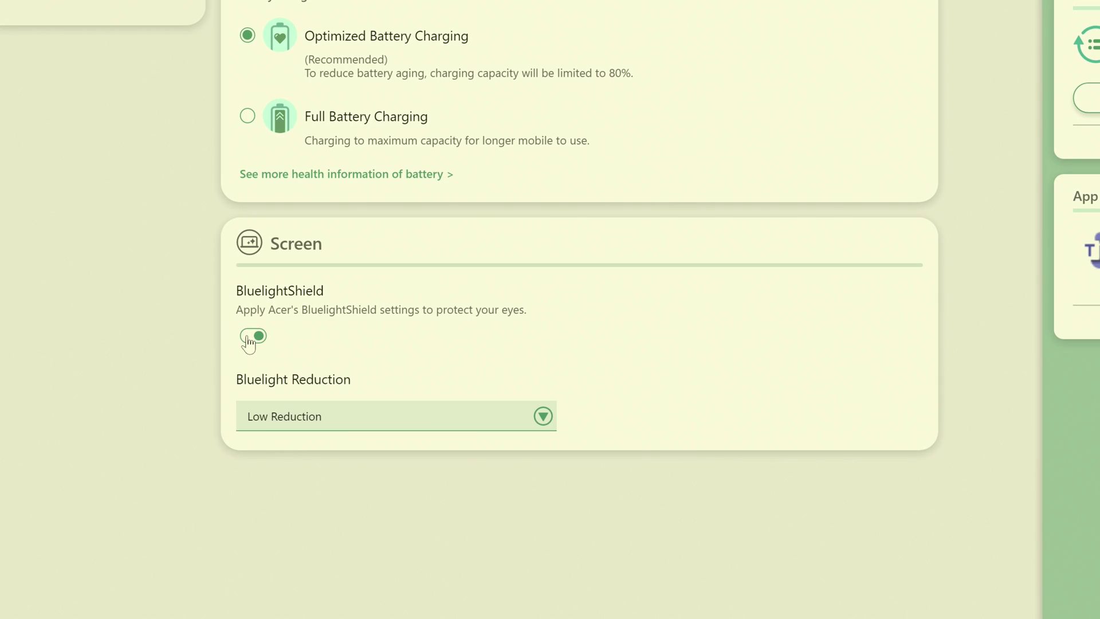
click(286, 418)
click(288, 422)
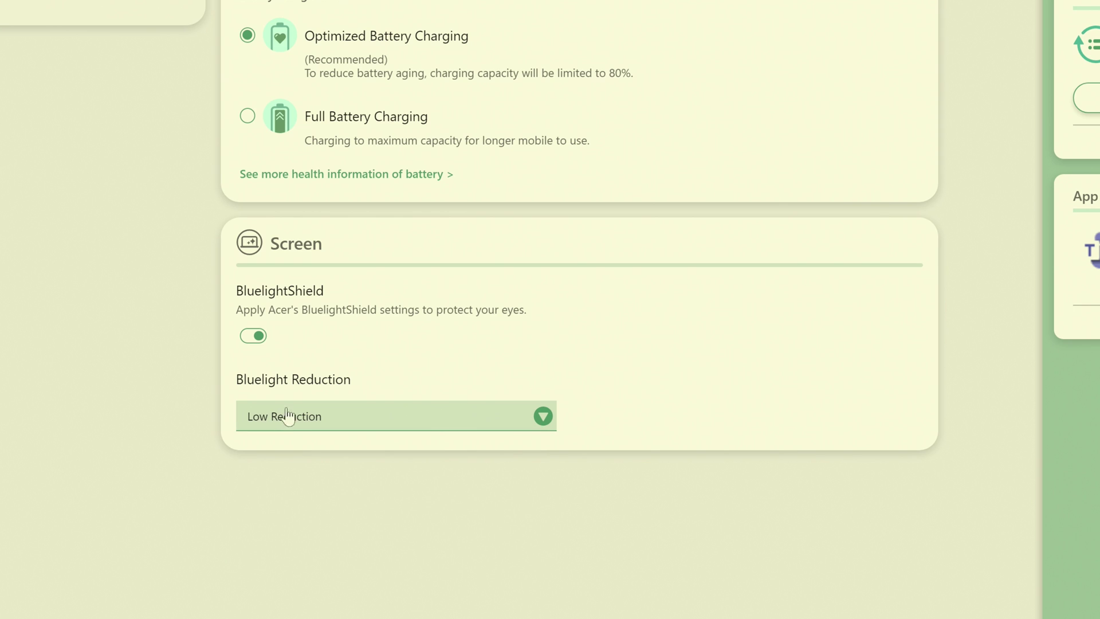
click(256, 337)
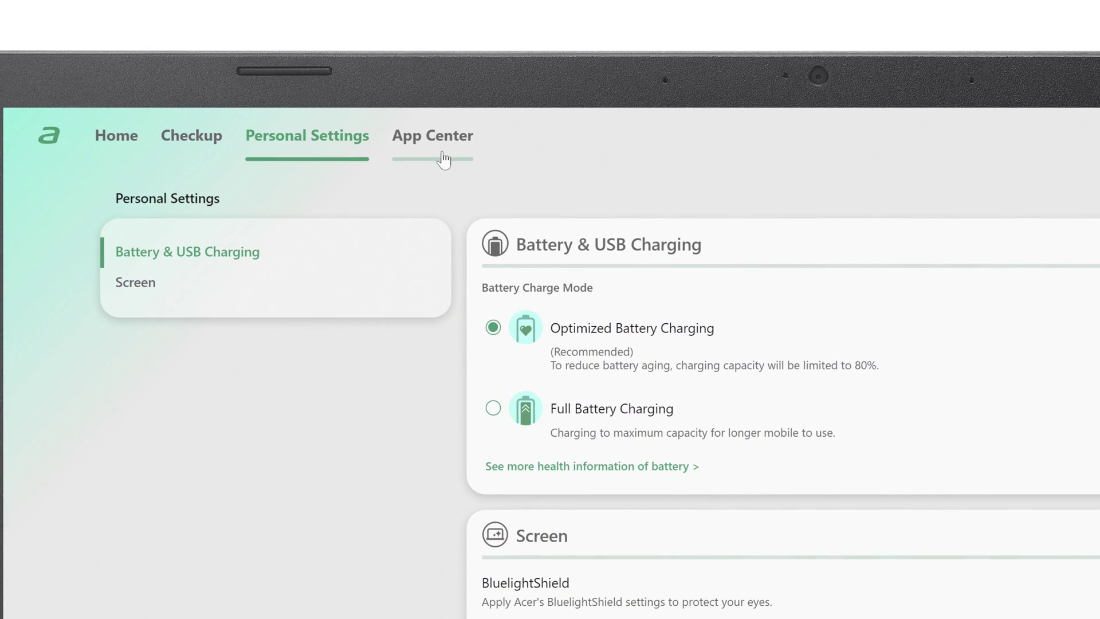
Pin Acer Purified Voice Console from the App Center to App Shortcuts.
click(437, 136)
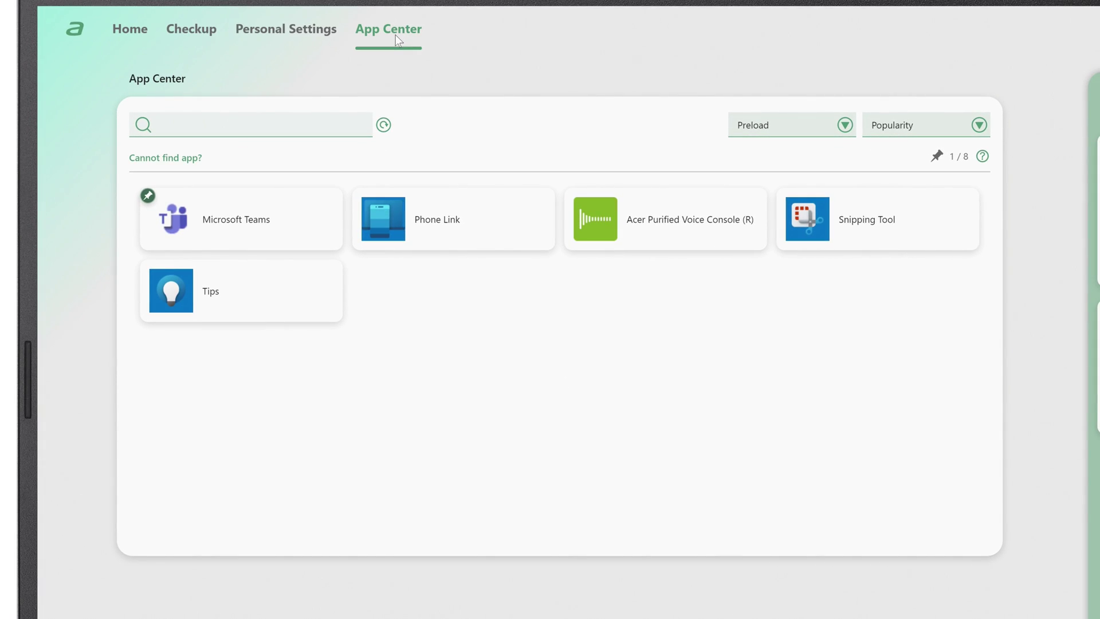
mouse_move(665, 220)
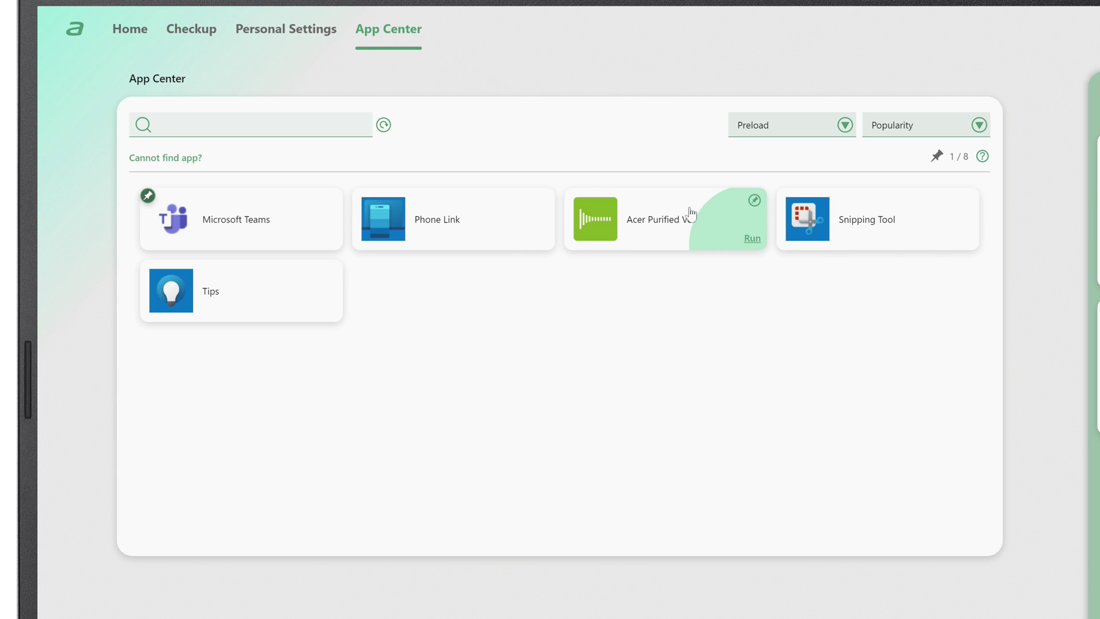
click(754, 200)
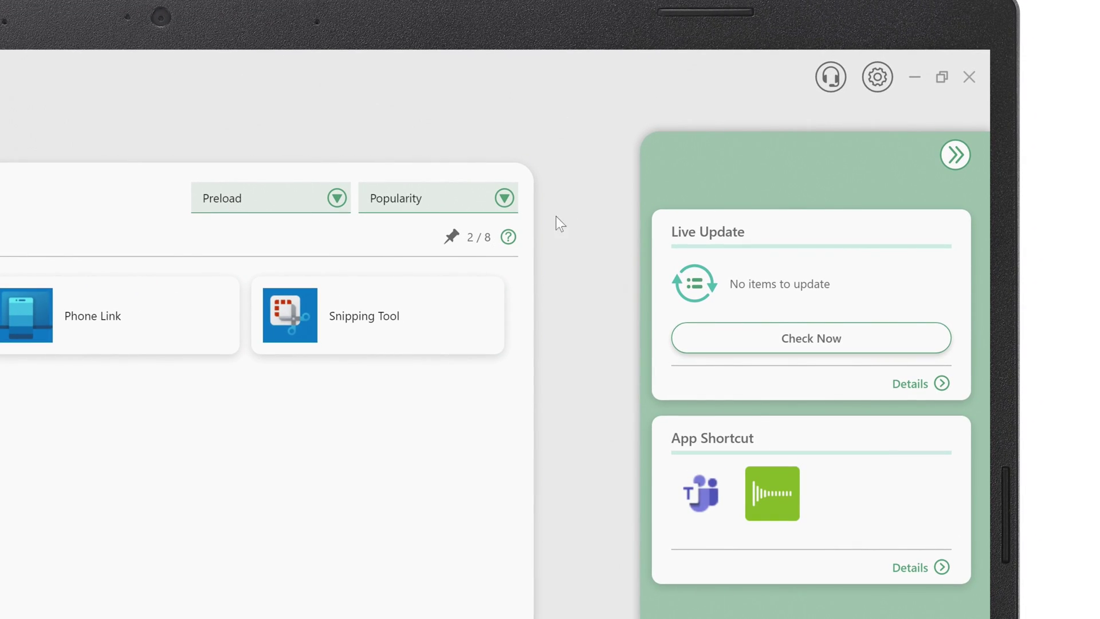
Open Account & Support and recheck for updates in Live Update.
click(830, 78)
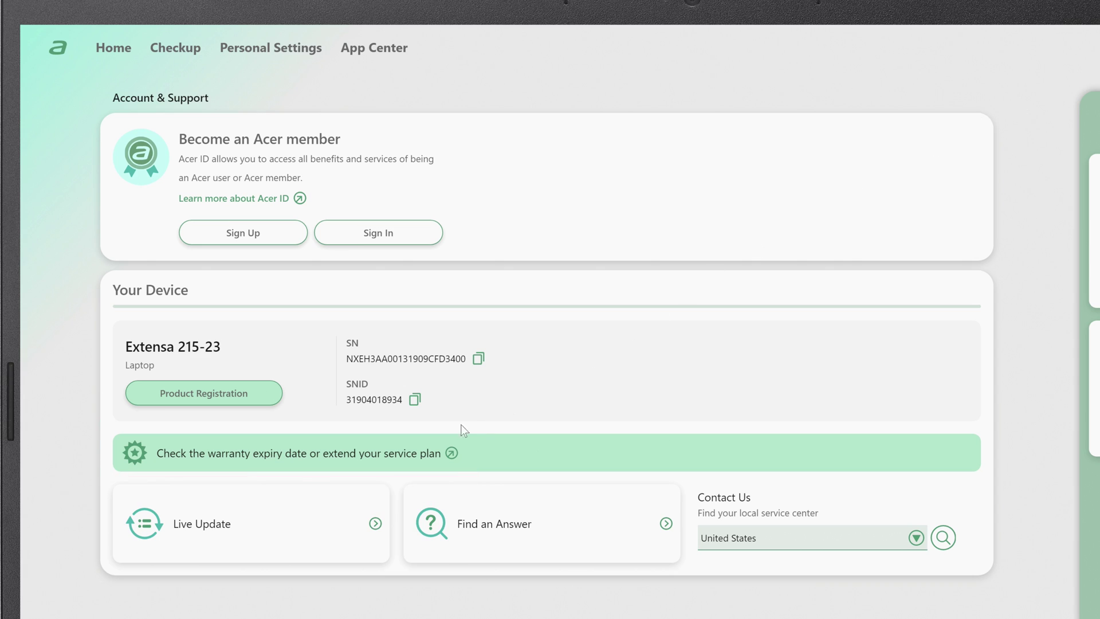
click(258, 530)
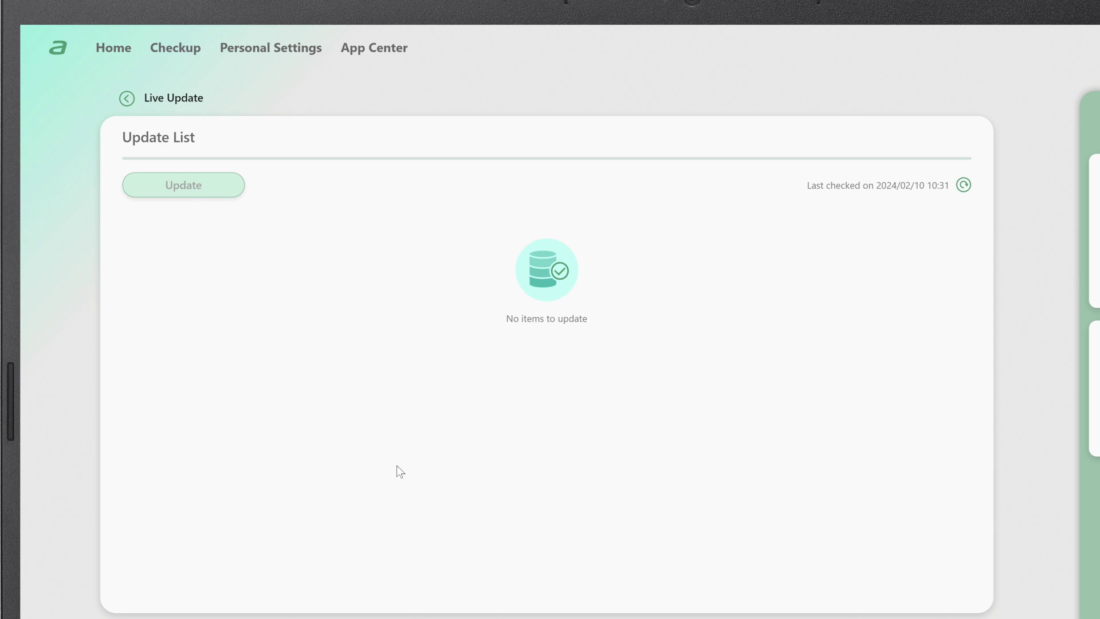
click(964, 186)
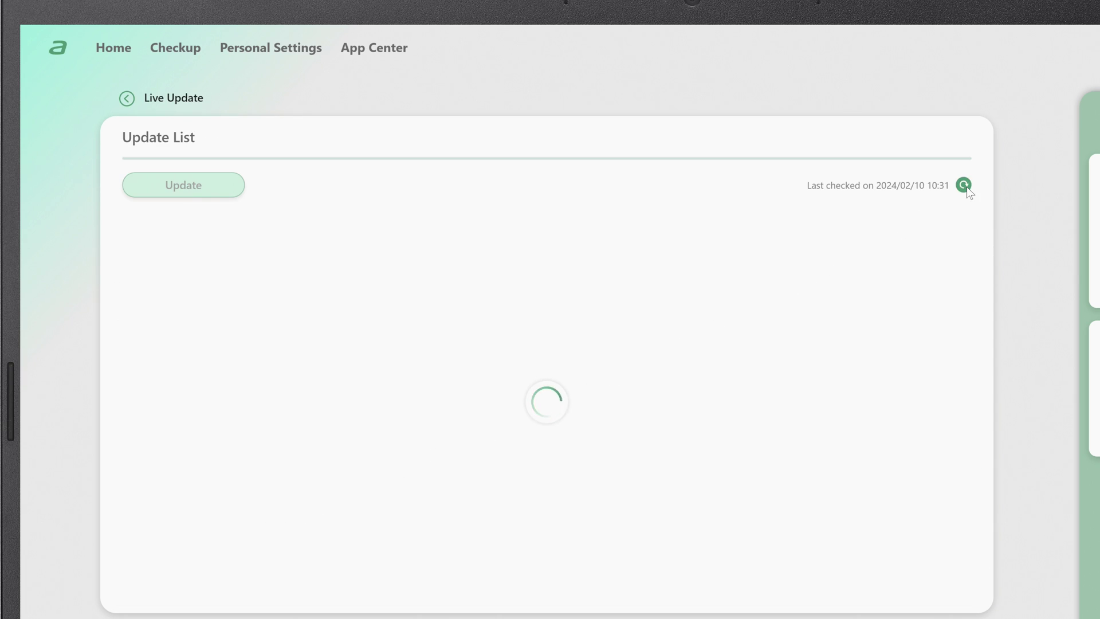
click(128, 98)
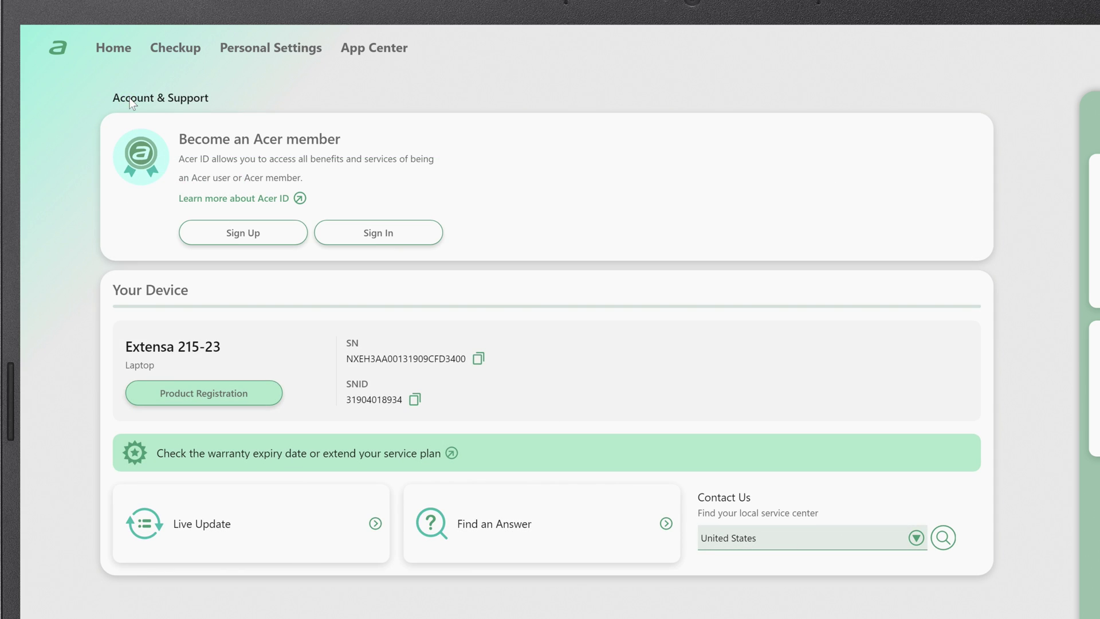
click(525, 519)
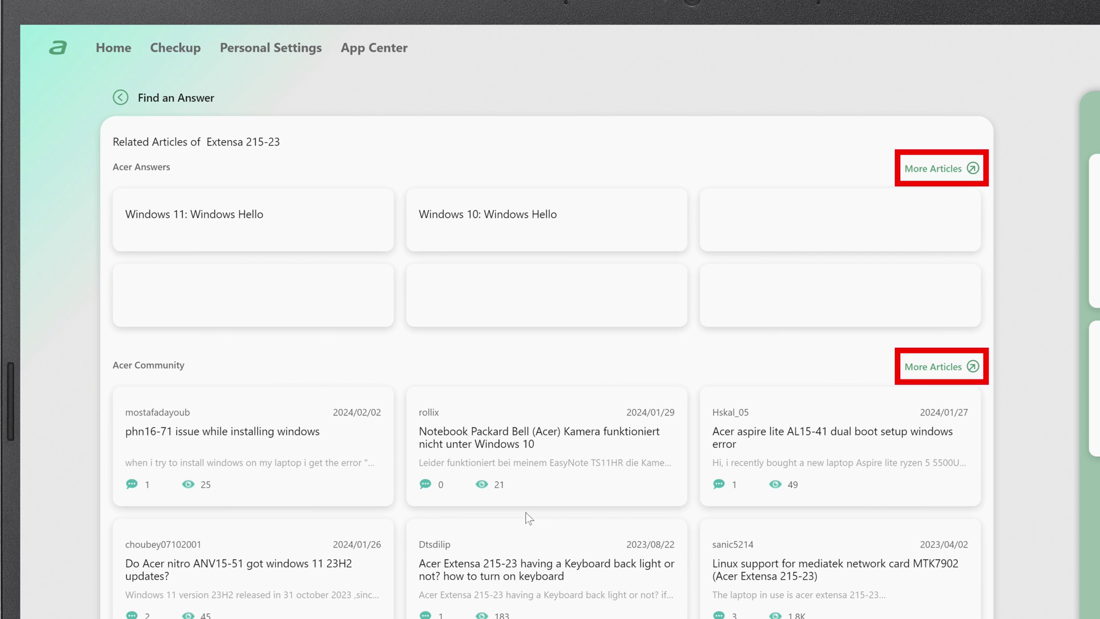
click(121, 99)
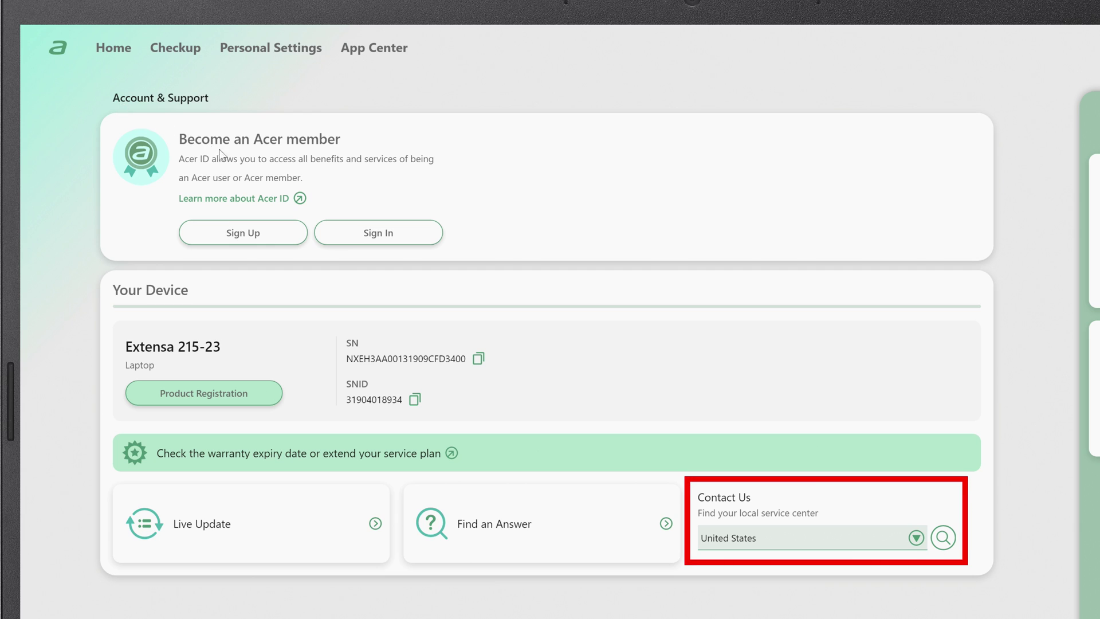
Search for United States service centers to open Acer's Contact Acer webpage.
click(943, 538)
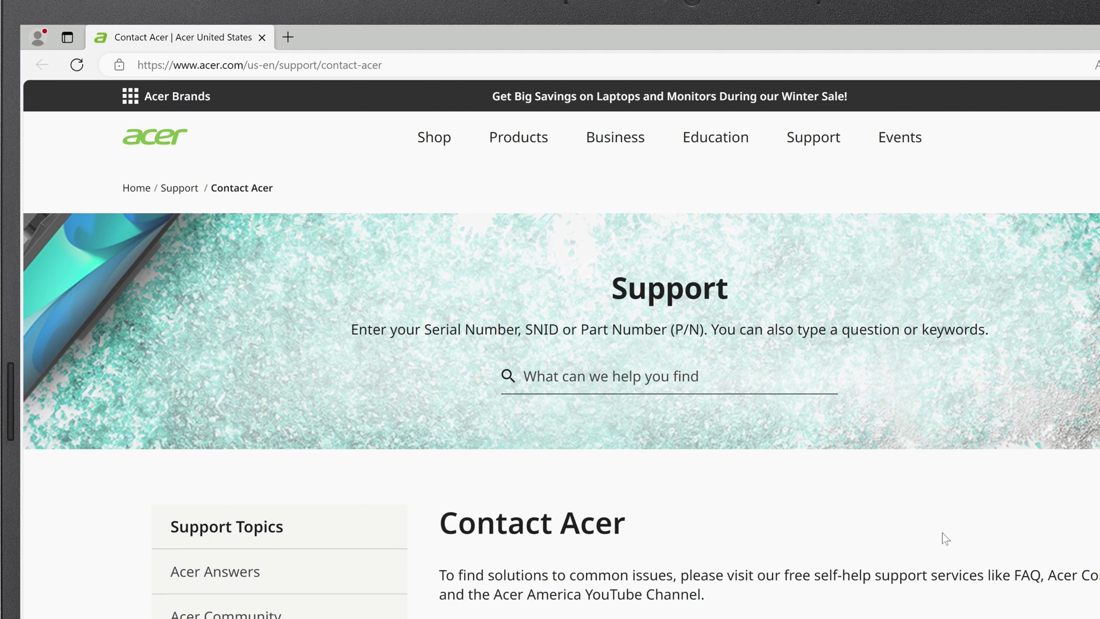